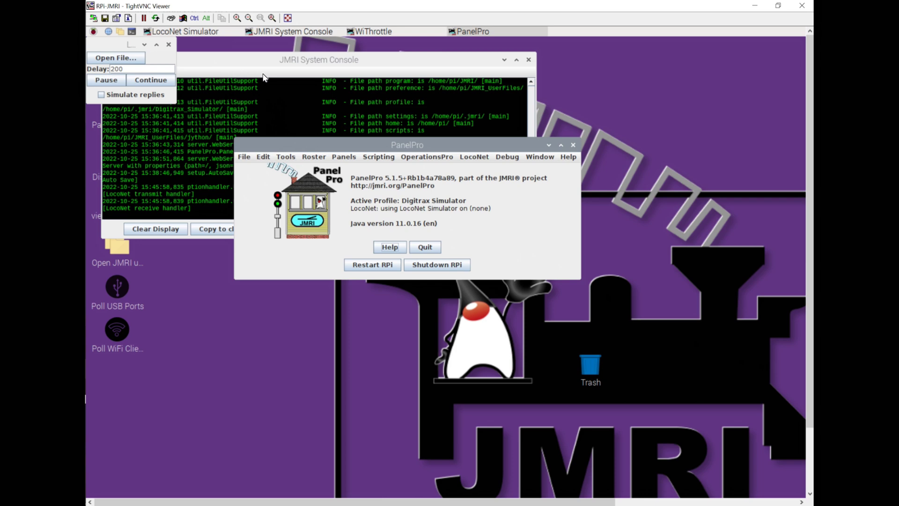
click(264, 76)
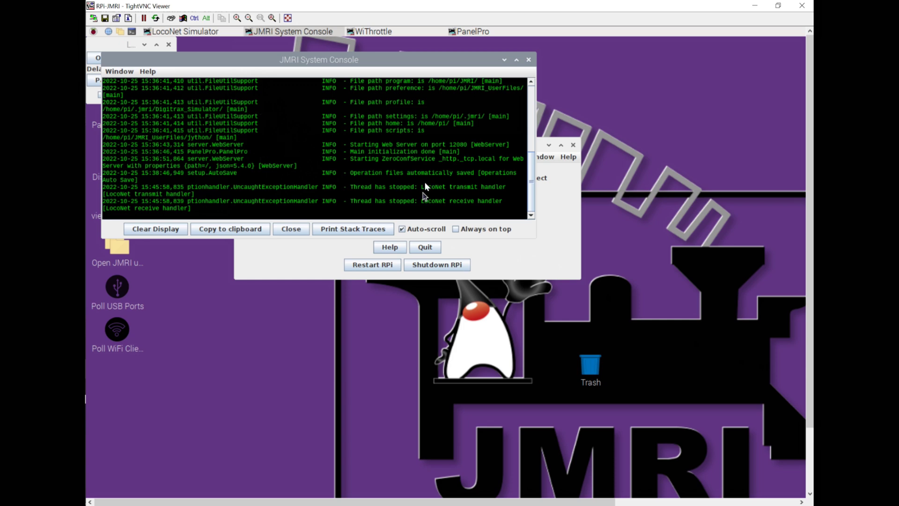
click(560, 212)
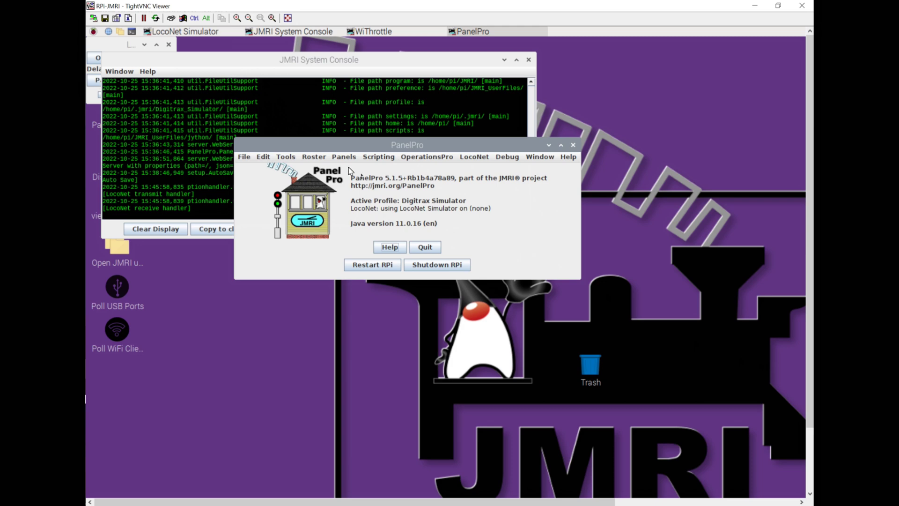
click(312, 160)
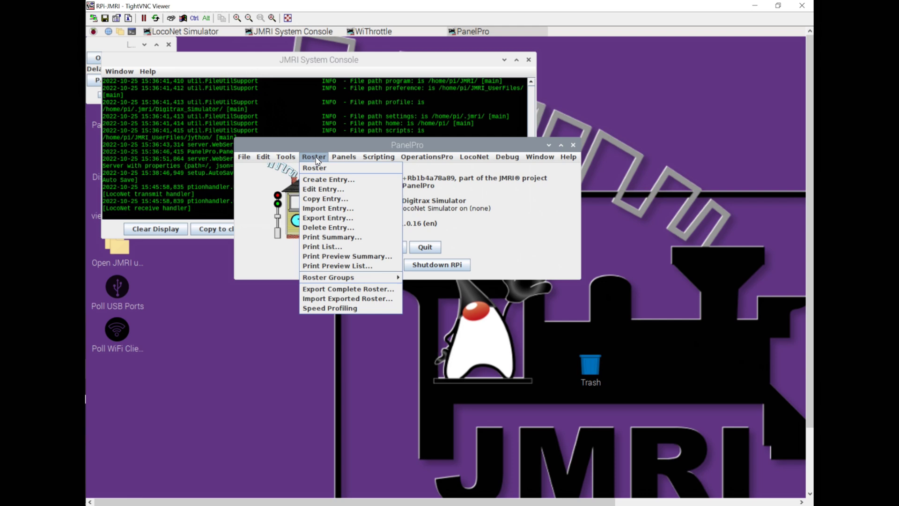
mouse_move(336, 159)
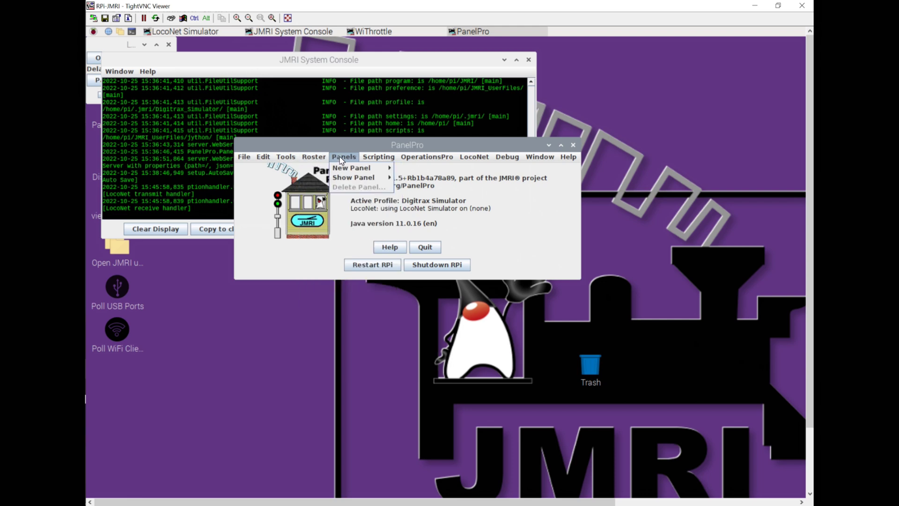
mouse_move(420, 163)
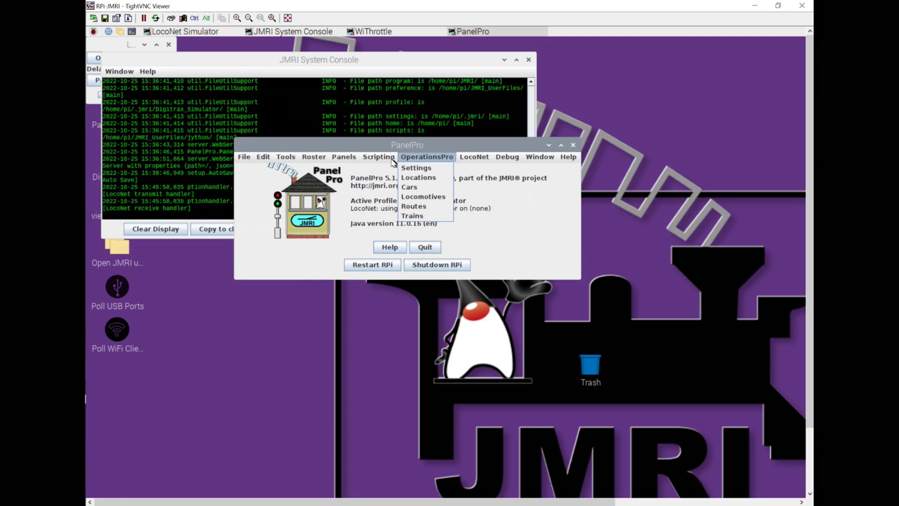
mouse_move(386, 160)
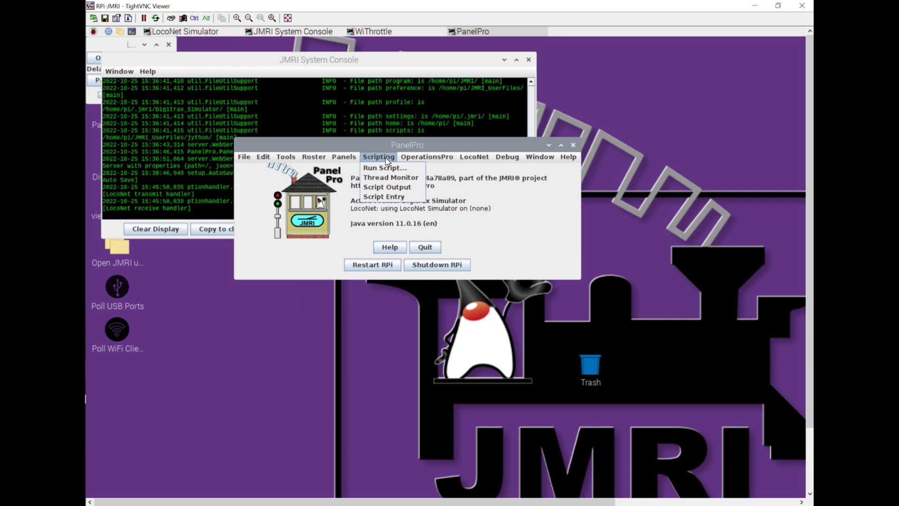
mouse_move(282, 160)
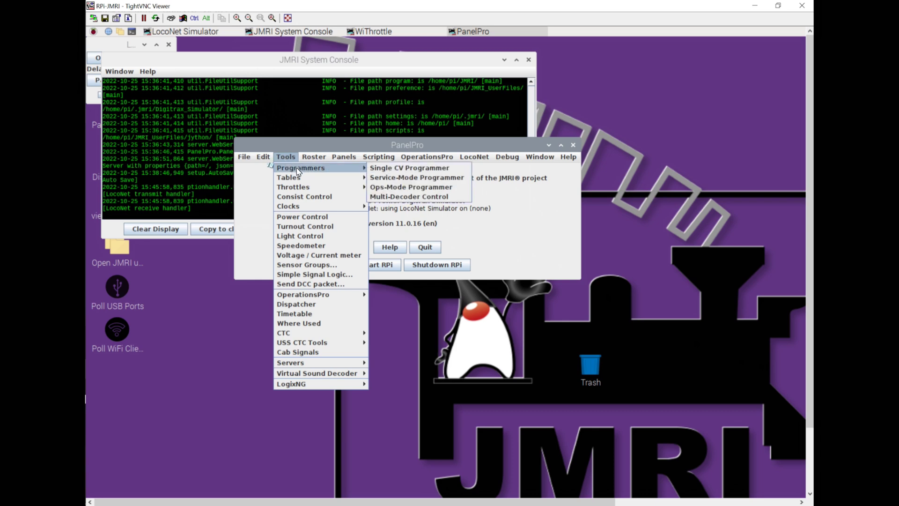
mouse_move(319, 190)
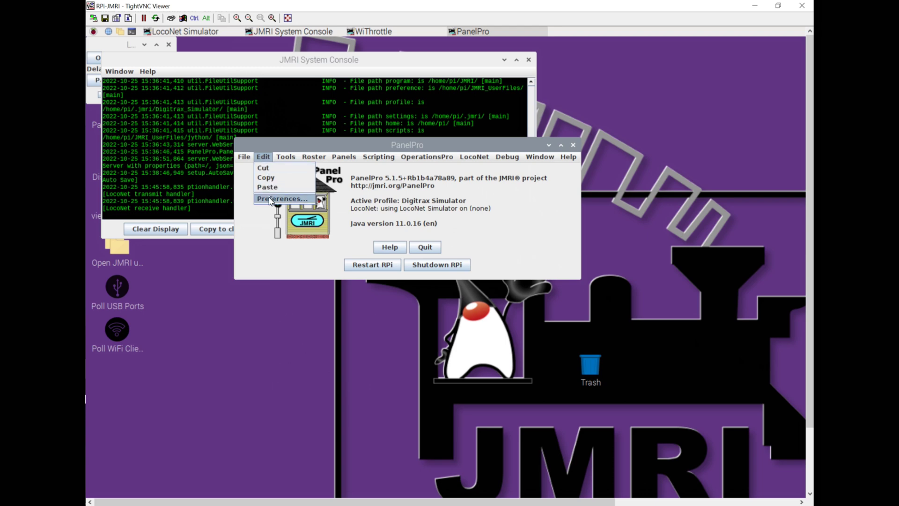
Step: Open the PanelPro preferences and set the Digitrax system connection to DCS210Plus USB Interface
click(270, 199)
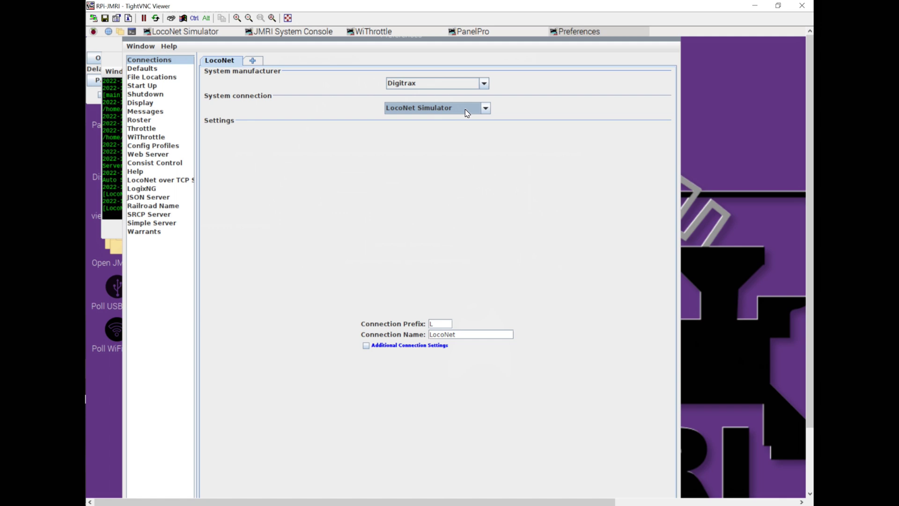
click(466, 113)
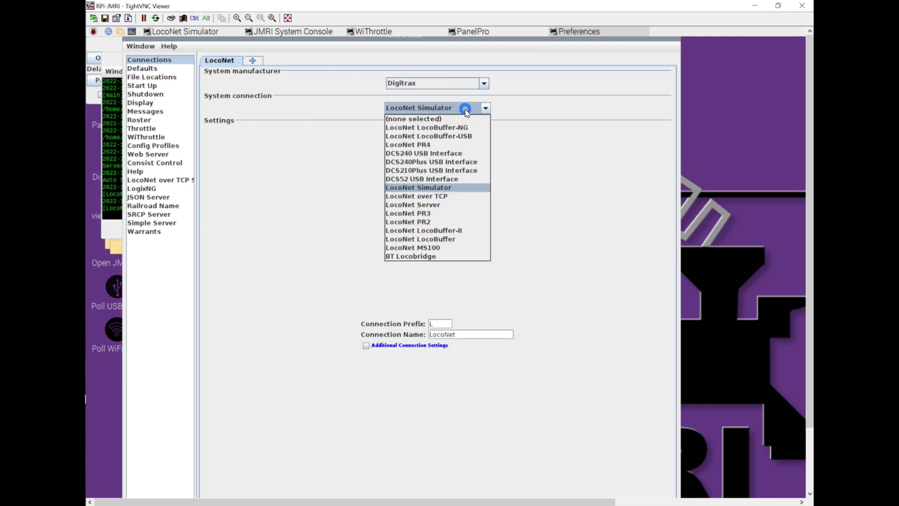
click(476, 171)
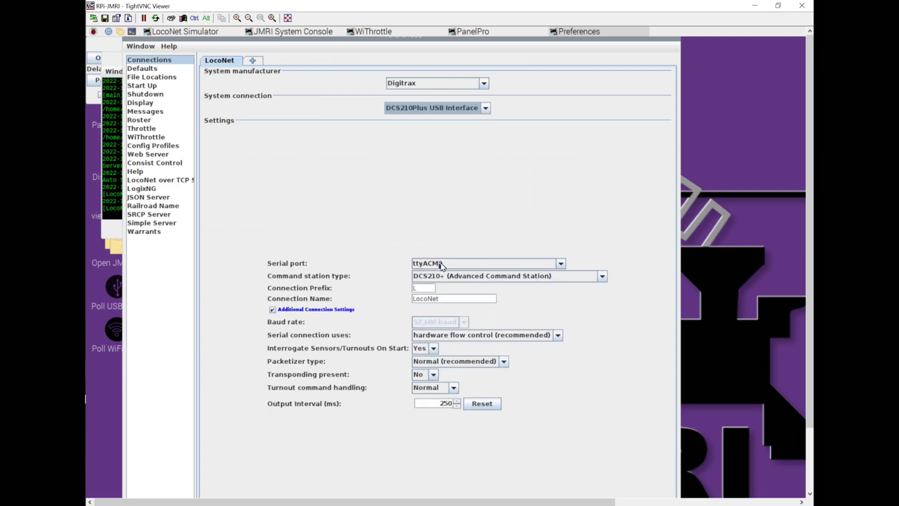
Step: Try the command station type DCS210+ USB interface as standalone programmer and return it to DCS210+ (Advanced Command Station)
click(484, 279)
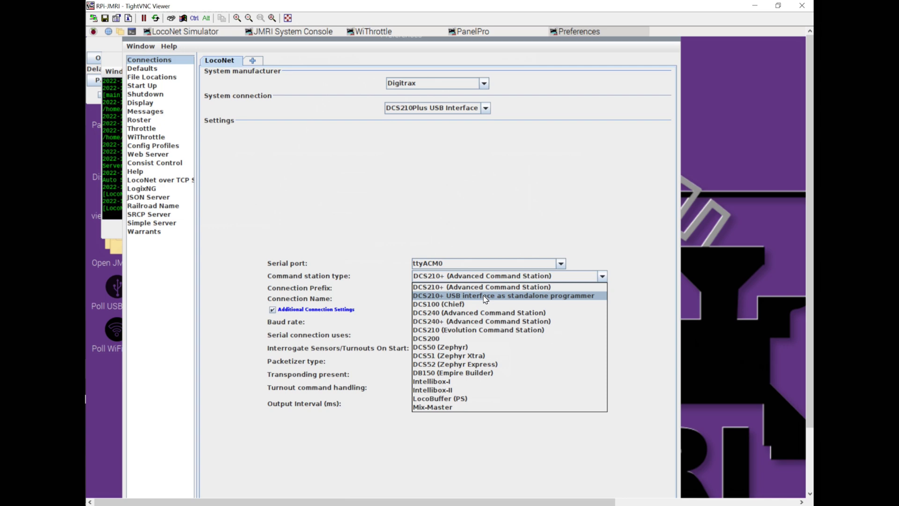
click(484, 296)
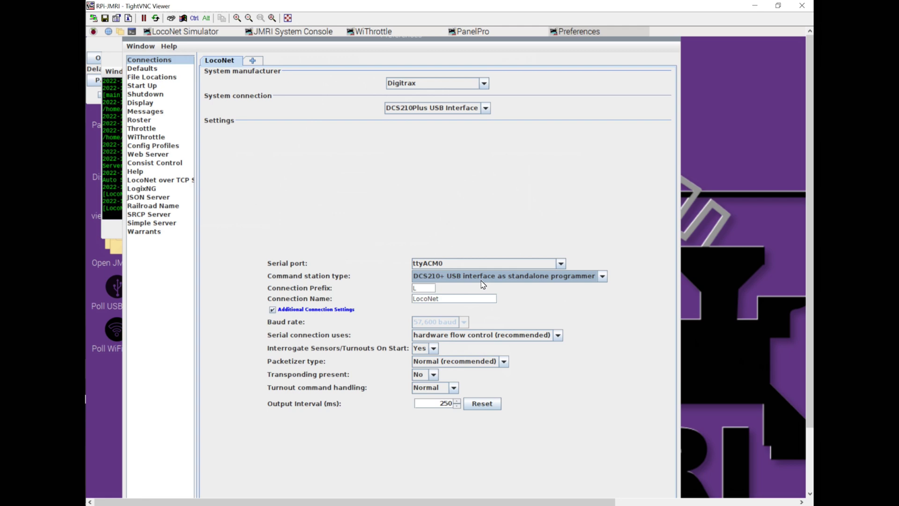
click(481, 280)
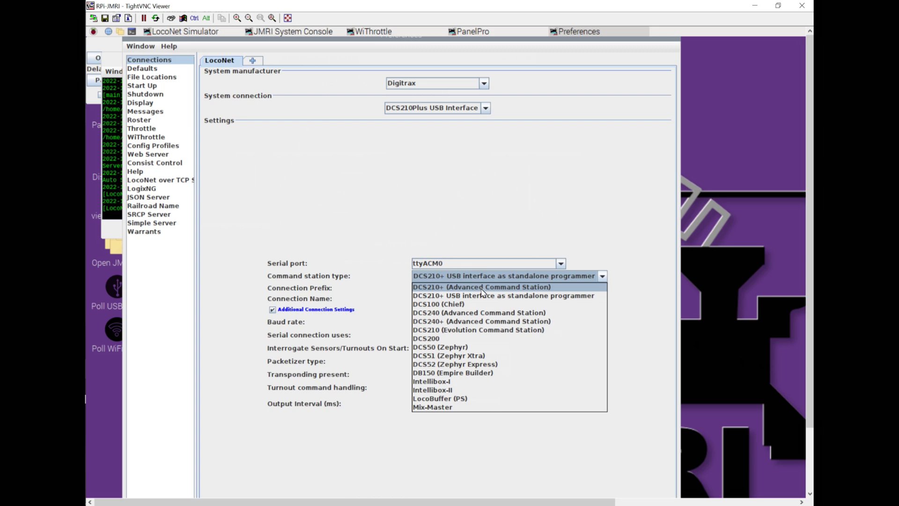
click(482, 288)
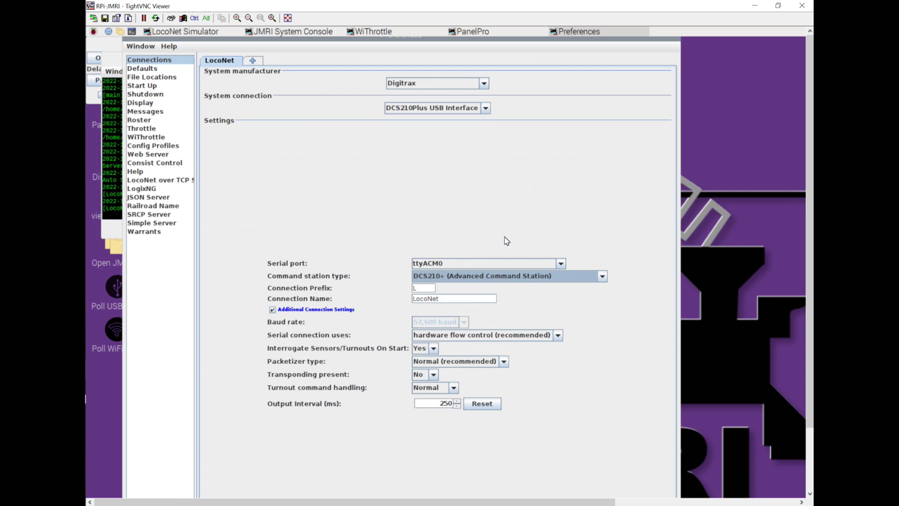
Step: Try NCE as the system manufacturer, look through its connection options, and switch the manufacturer back to Digitrax
click(486, 84)
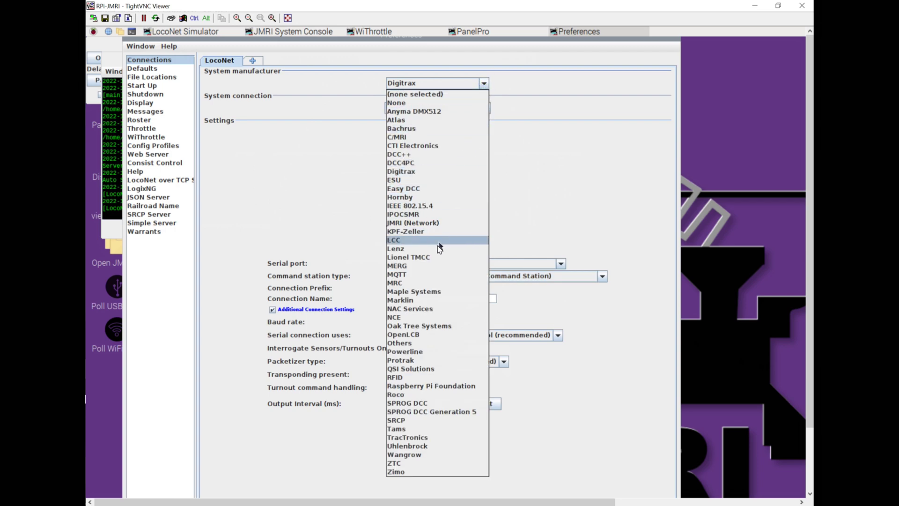
click(436, 317)
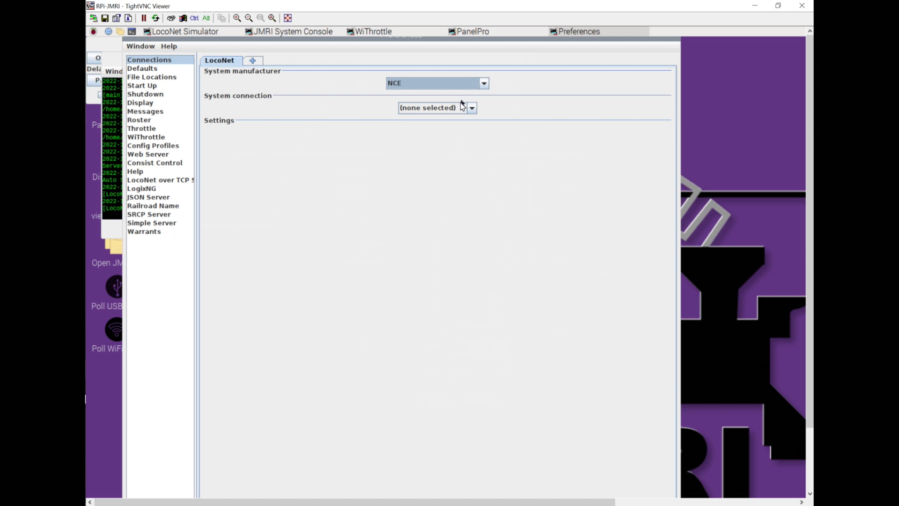
click(462, 106)
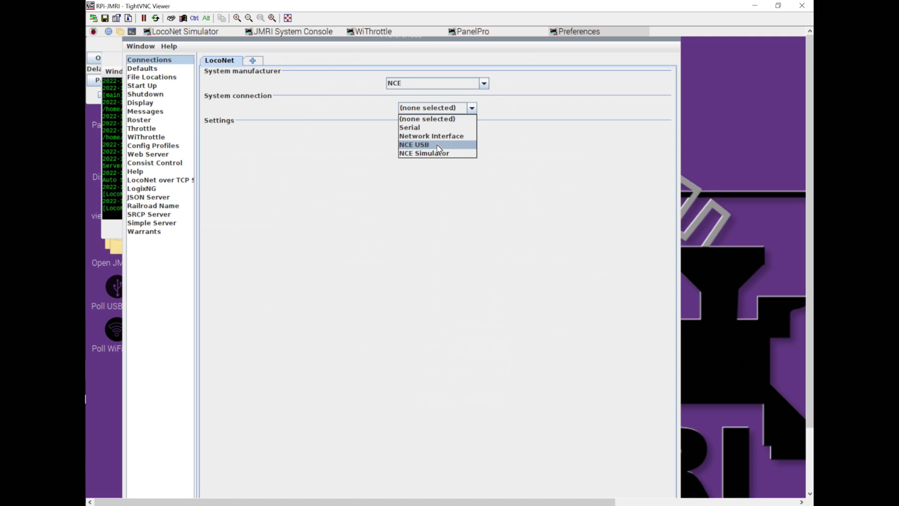
click(453, 88)
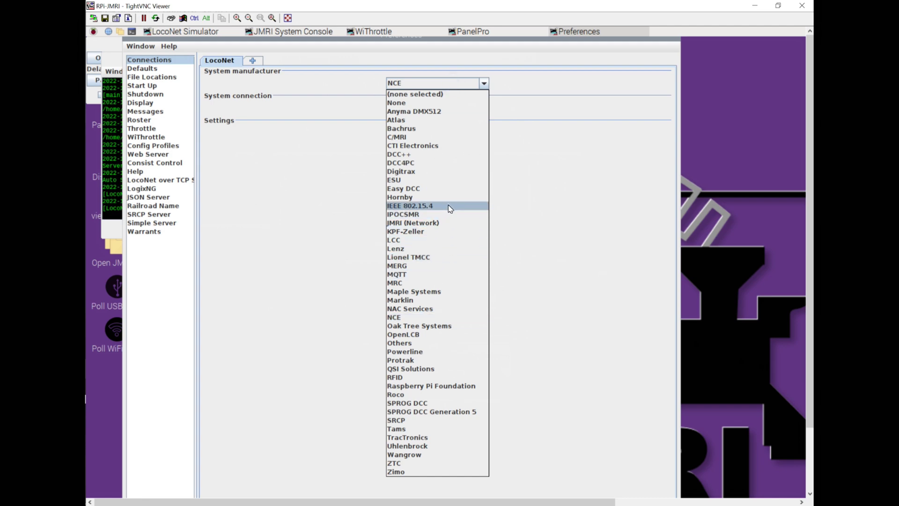
click(447, 171)
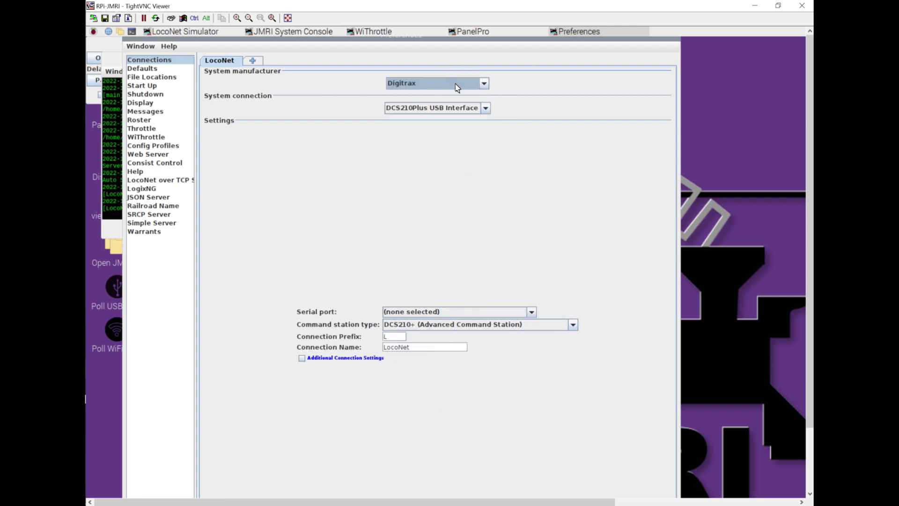
Step: Select the DCS210Plus USB Interface connection on serial port ttyACM0 and show the additional connection settings
click(458, 111)
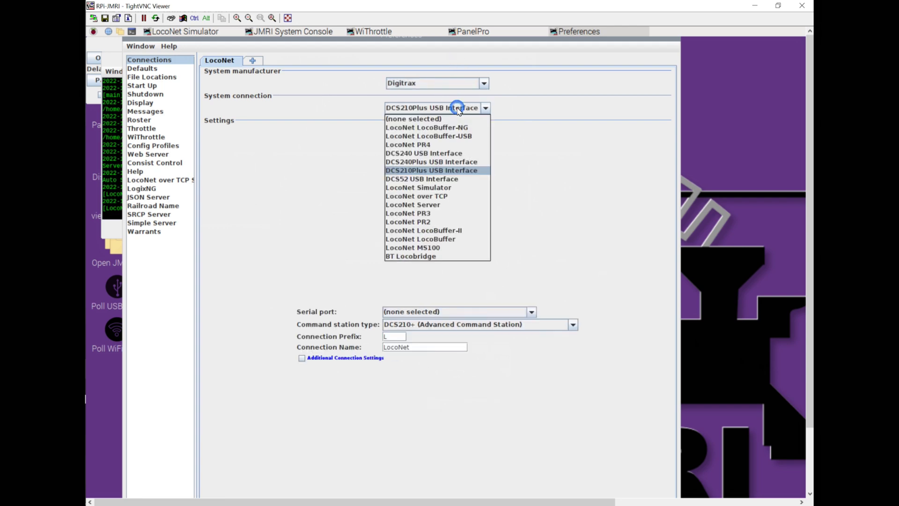
click(462, 173)
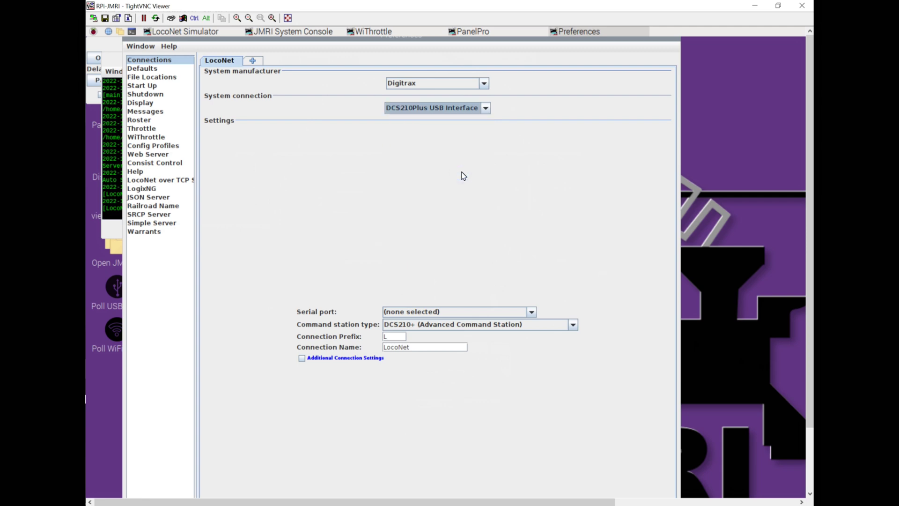
click(452, 313)
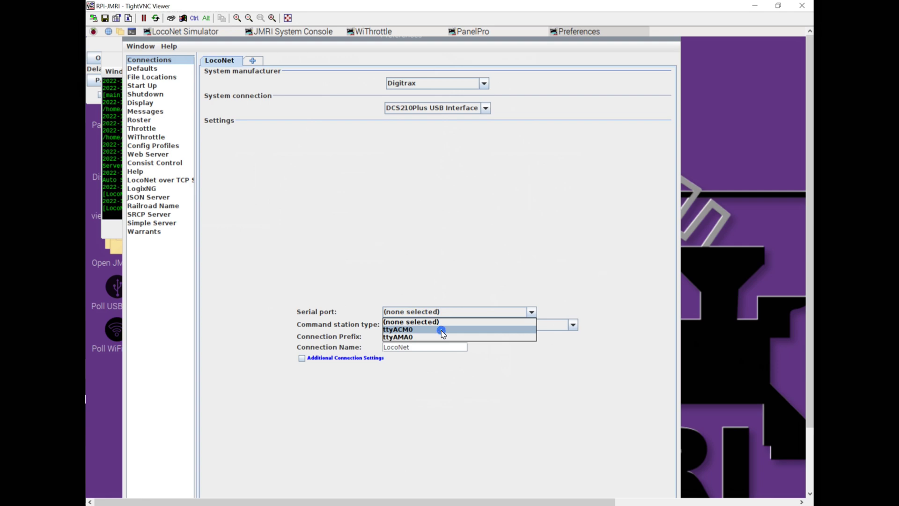
click(443, 331)
click(364, 360)
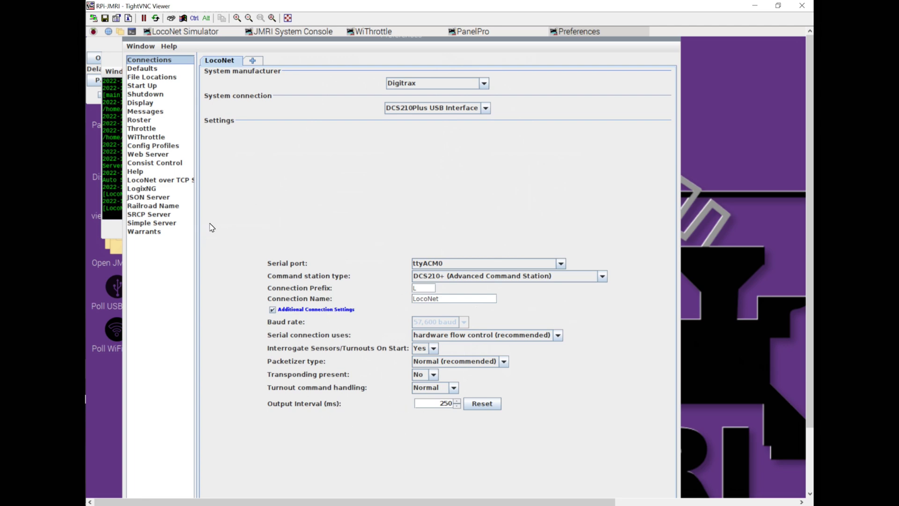
Step: Set the railroad name in the preferences to "Great Northern Cascade Division"
click(164, 206)
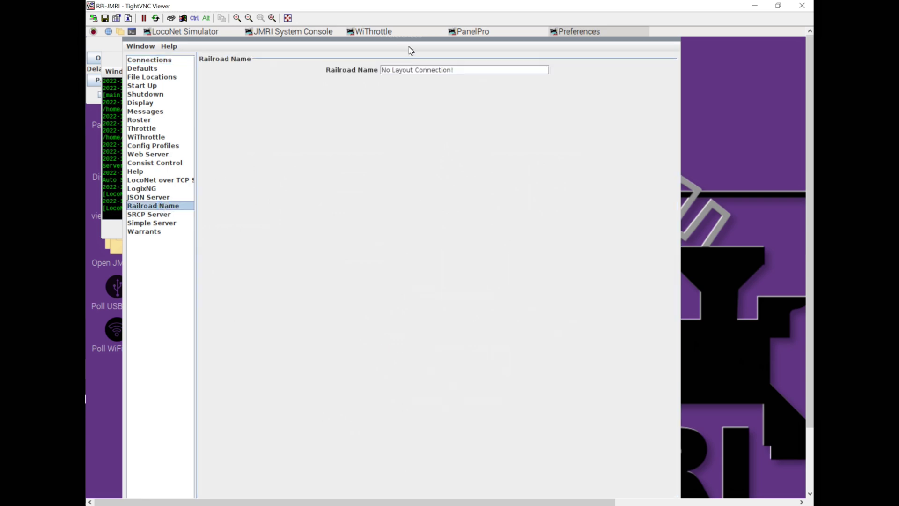
double_click(431, 70)
key(BackSpace)
key(BackSpace)
key(BackSpace)
key(BackSpace)
key(BackSpace)
key(BackSpace)
key(BackSpace)
key(BackSpace)
key(BackSpace)
key(BackSpace)
key(BackSpace)
key(BackSpace)
key(BackSpace)
text(Great Northern Cascade Division)
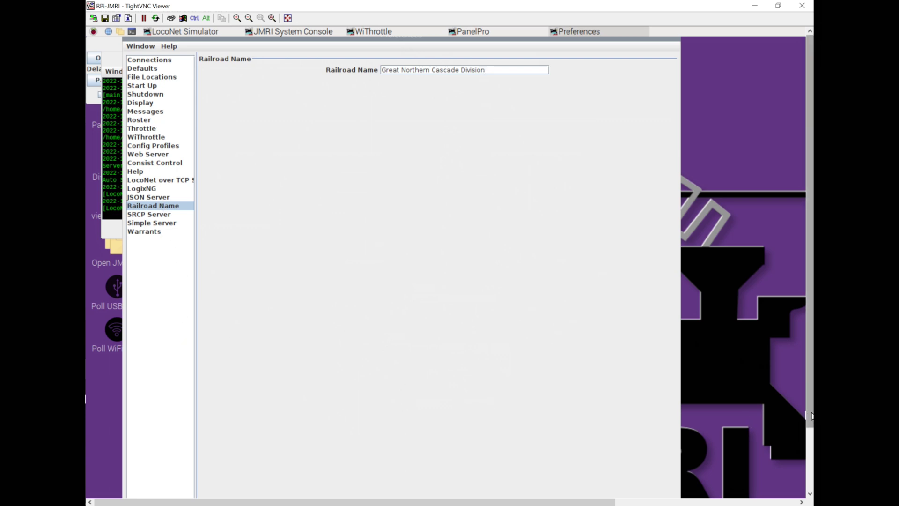
Step: Save the changed preferences and restart PanelPro to apply them
drag(811, 416, 811, 454)
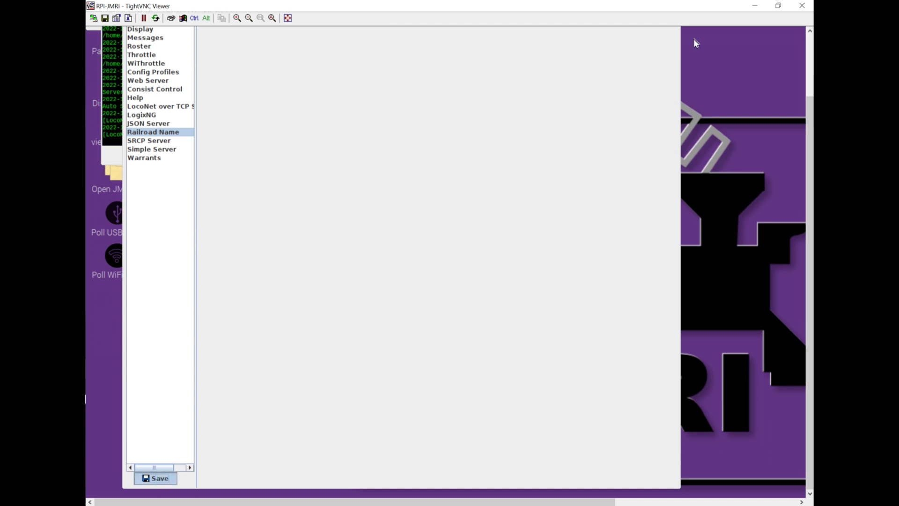
click(811, 47)
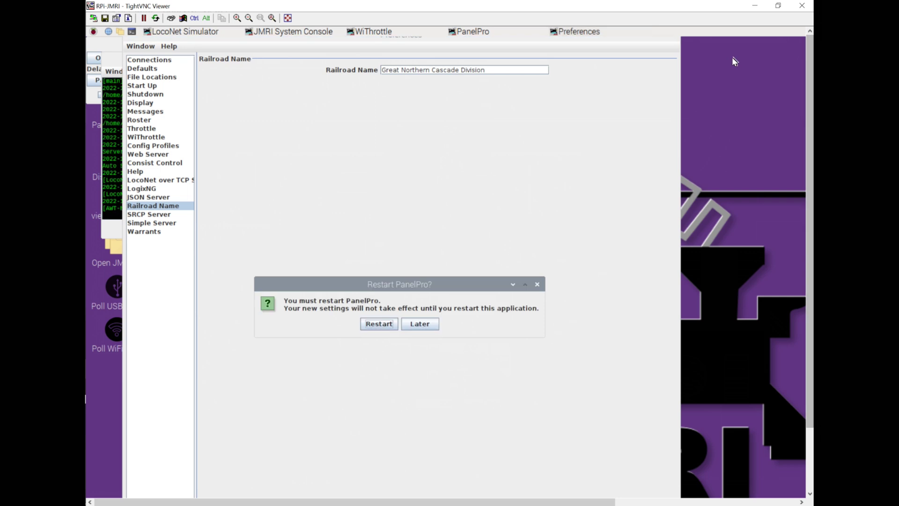
click(387, 328)
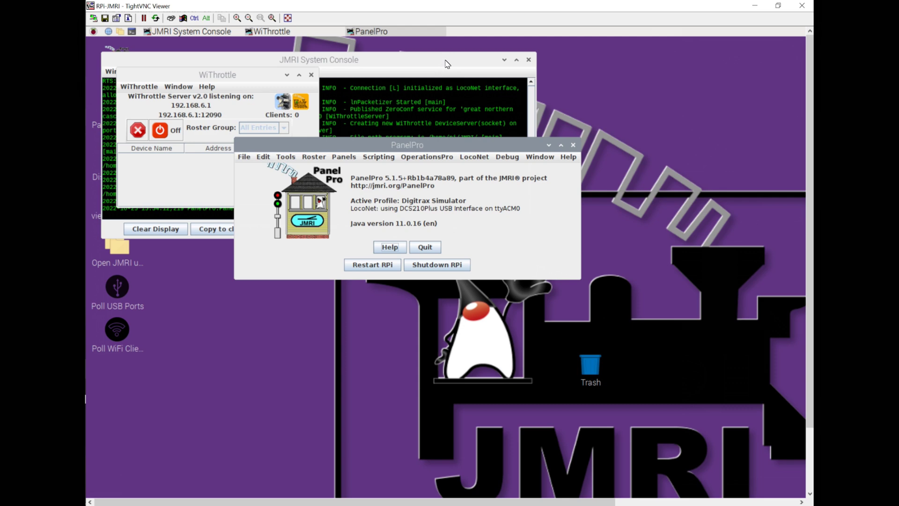
Step: Move the PanelPro window clear of the JMRI System Console and review the startup log's connection and server entries
drag(432, 146, 433, 266)
click(450, 63)
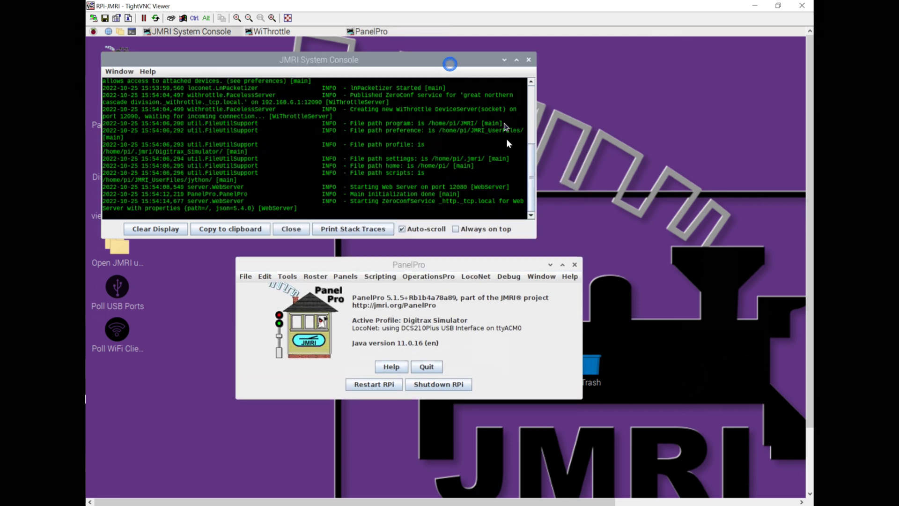
drag(532, 163, 536, 114)
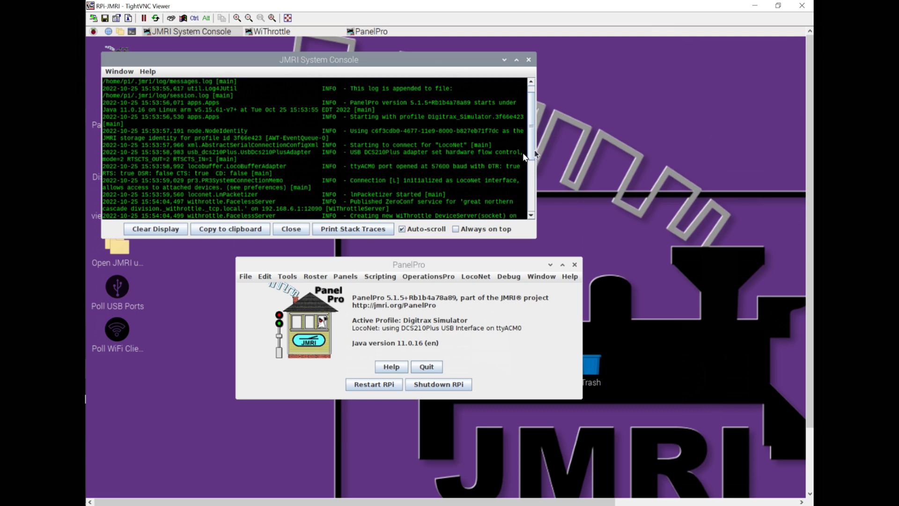
drag(533, 152, 532, 170)
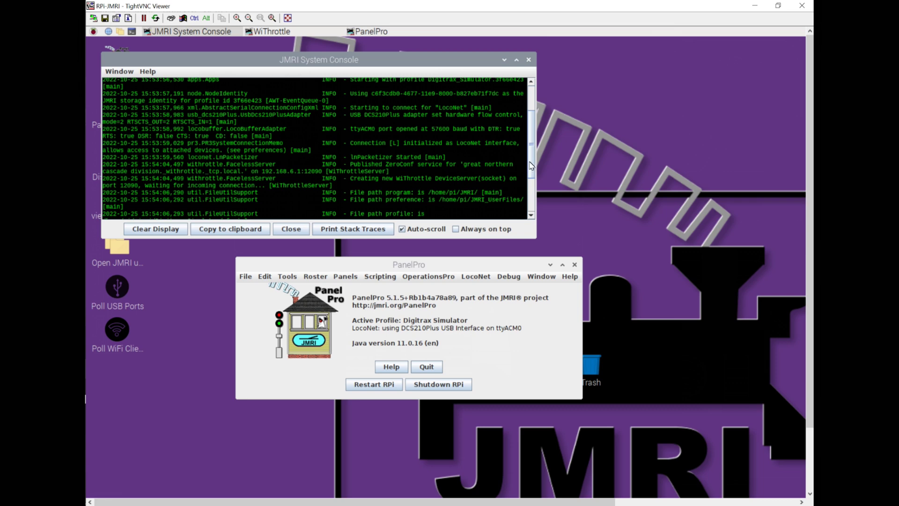
drag(531, 165, 532, 218)
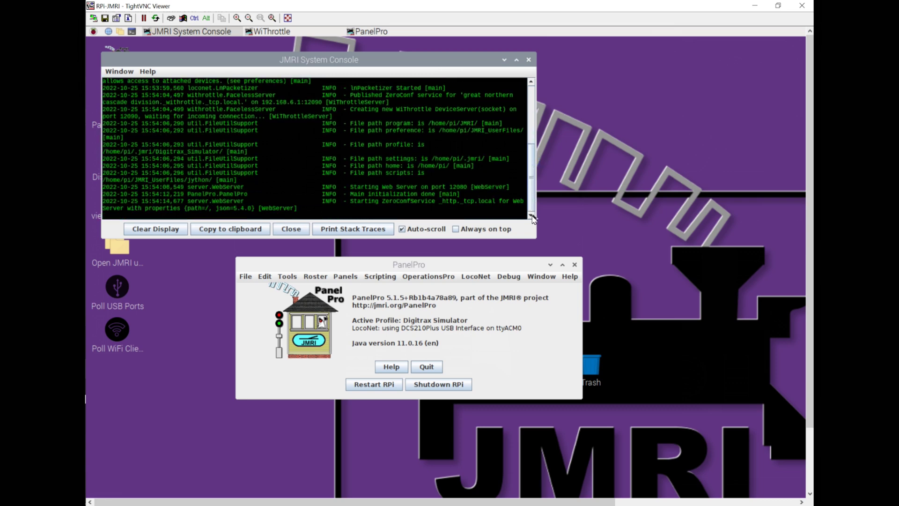